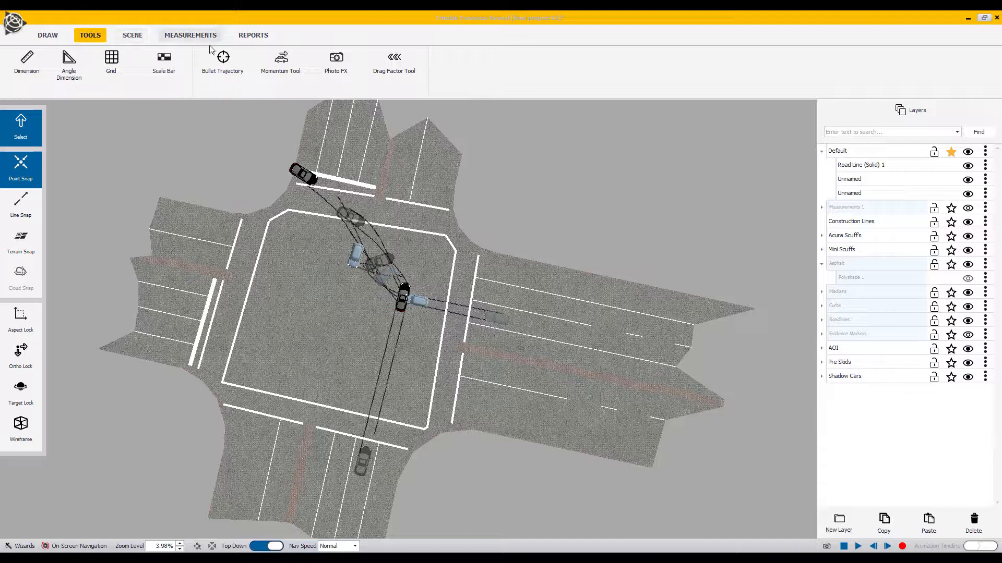
Place a Momentum Tool analysis in the intersection beside the two cars at their impact positions.
{"action": "left_click", "coordinate": [282, 63]}
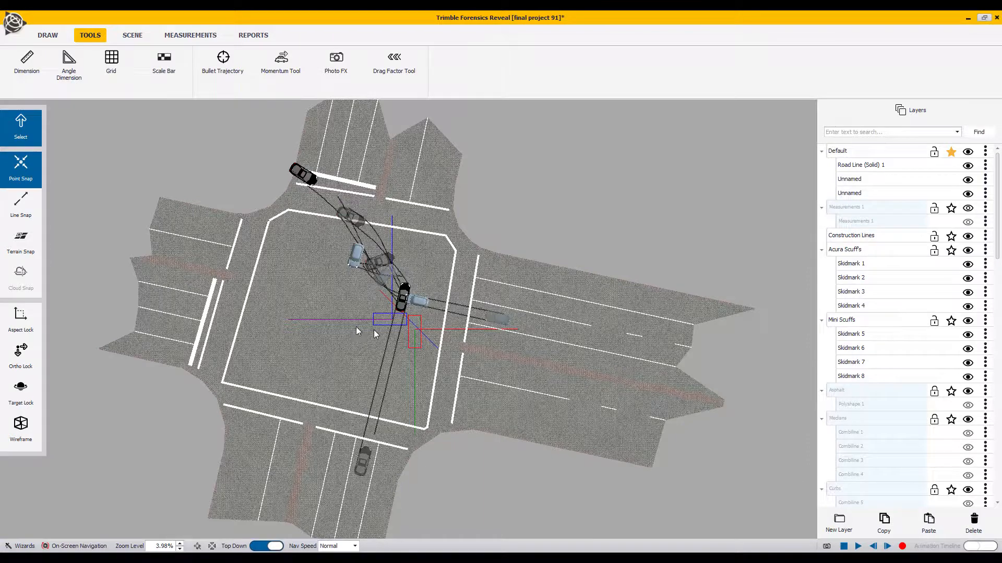
{"action": "scroll", "coordinate": [355, 320], "scroll_direction": "up", "scroll_amount": 3}
{"action": "left_click", "coordinate": [355, 320]}
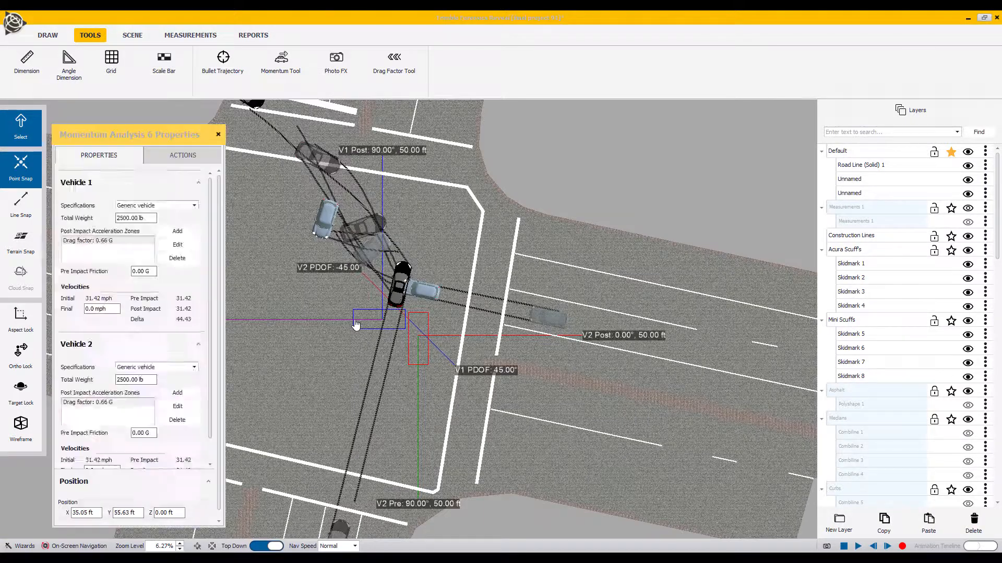
Move the whole momentum diagram by its central handle to about X 61.83 ft, Y 73.16 ft, east of the impact.
{"action": "left_click_drag", "start_coordinate": [408, 319], "coordinate": [492, 276]}
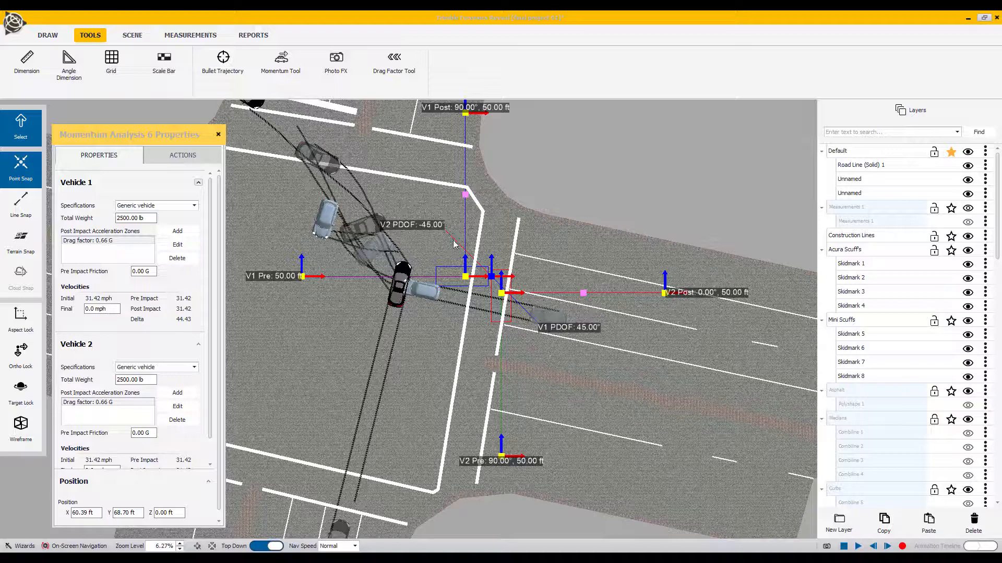
{"action": "left_click_drag", "start_coordinate": [493, 277], "coordinate": [493, 276]}
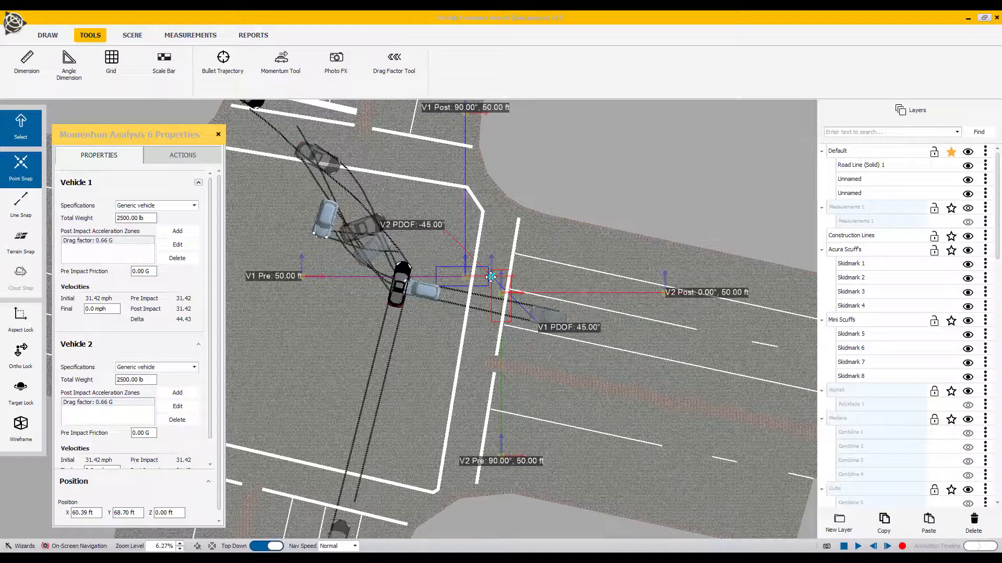
{"action": "mouse_move", "coordinate": [491, 277]}
{"action": "left_mouse_down"}
{"action": "mouse_move", "coordinate": [504, 284]}
{"action": "mouse_move", "coordinate": [560, 272]}
{"action": "mouse_move", "coordinate": [495, 262]}
{"action": "left_mouse_up"}
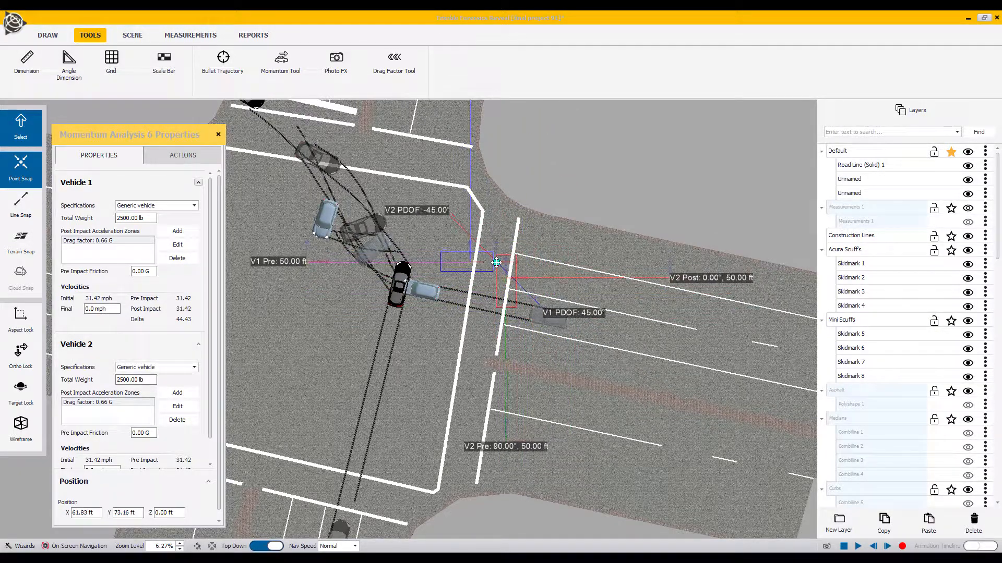
Turn off Point Snap and move the whole momentum diagram onto the impact between the cars, about X 33.99 ft, Y 65.50 ft.
{"action": "left_click", "coordinate": [27, 176]}
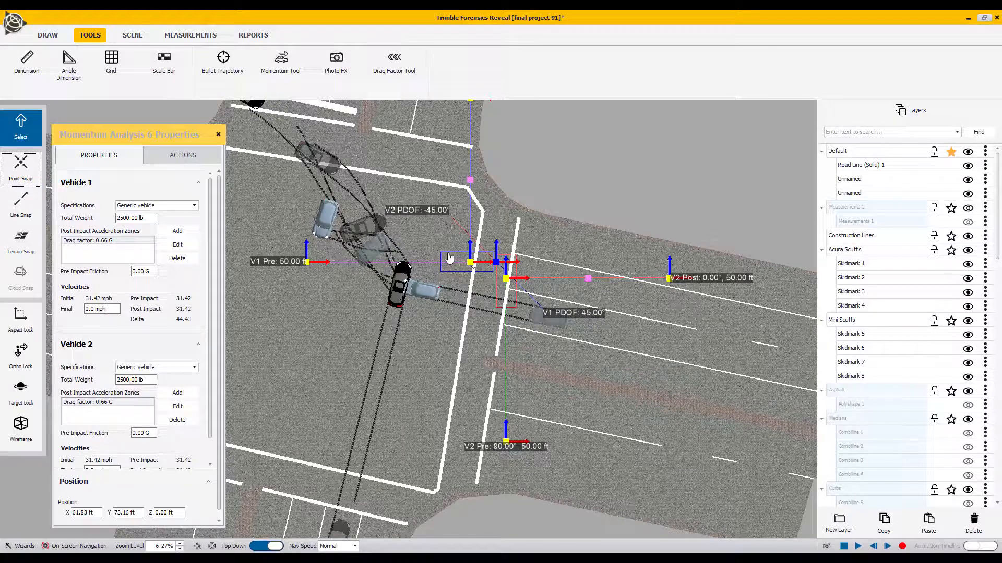
{"action": "left_click_drag", "start_coordinate": [470, 262], "coordinate": [471, 261]}
{"action": "scroll", "coordinate": [441, 277], "scroll_direction": "down", "scroll_amount": 1}
{"action": "scroll", "coordinate": [440, 277], "scroll_direction": "up", "scroll_amount": 1}
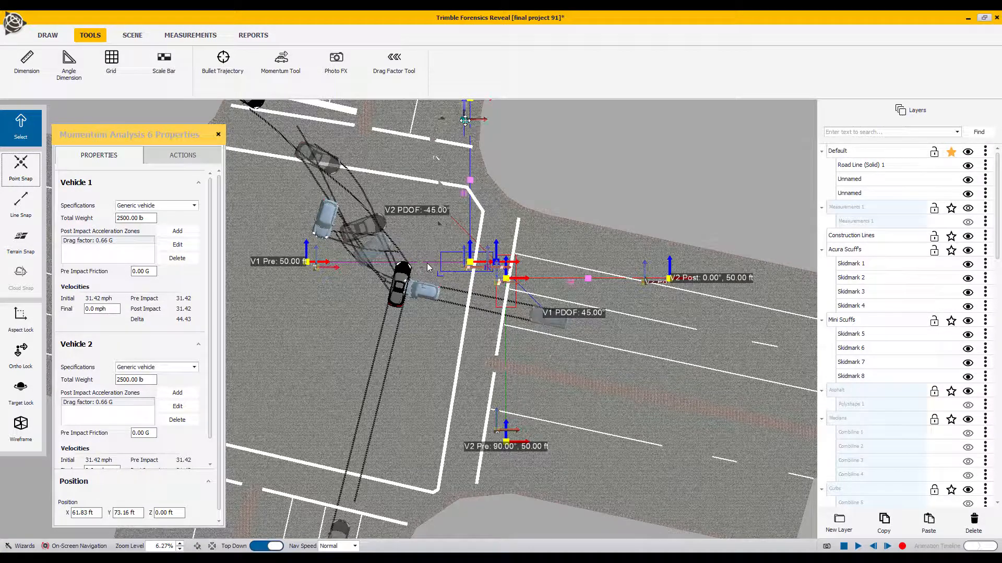
{"action": "scroll", "coordinate": [317, 267], "scroll_direction": "down", "scroll_amount": 2}
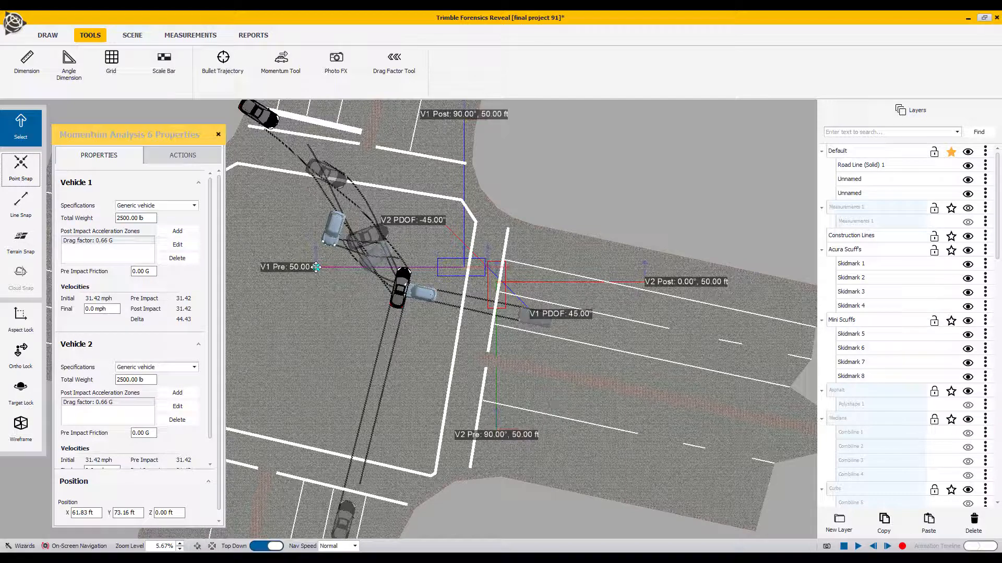
{"action": "left_click", "coordinate": [315, 266]}
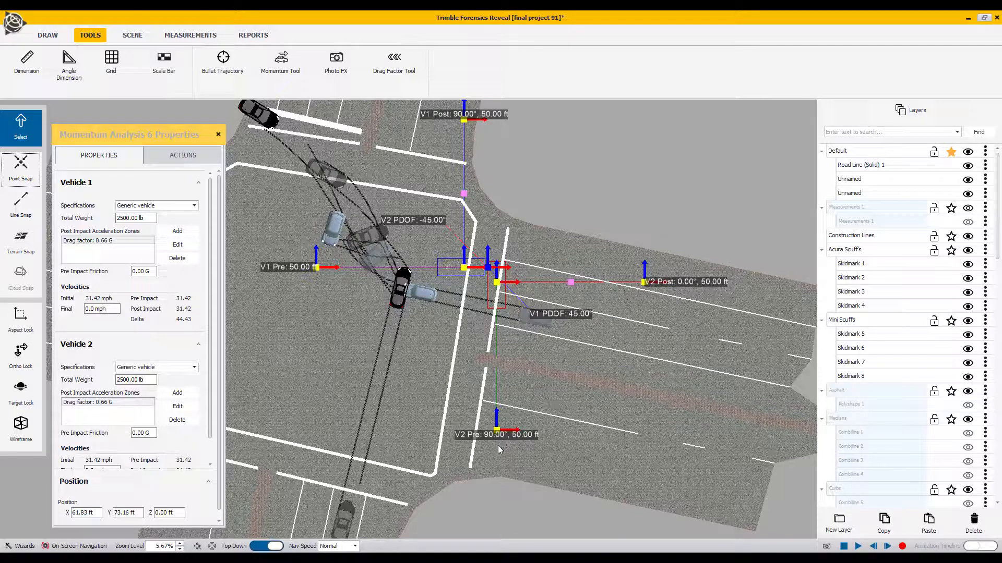
{"action": "left_click_drag", "start_coordinate": [643, 283], "coordinate": [643, 283]}
{"action": "left_click_drag", "start_coordinate": [488, 268], "coordinate": [488, 268]}
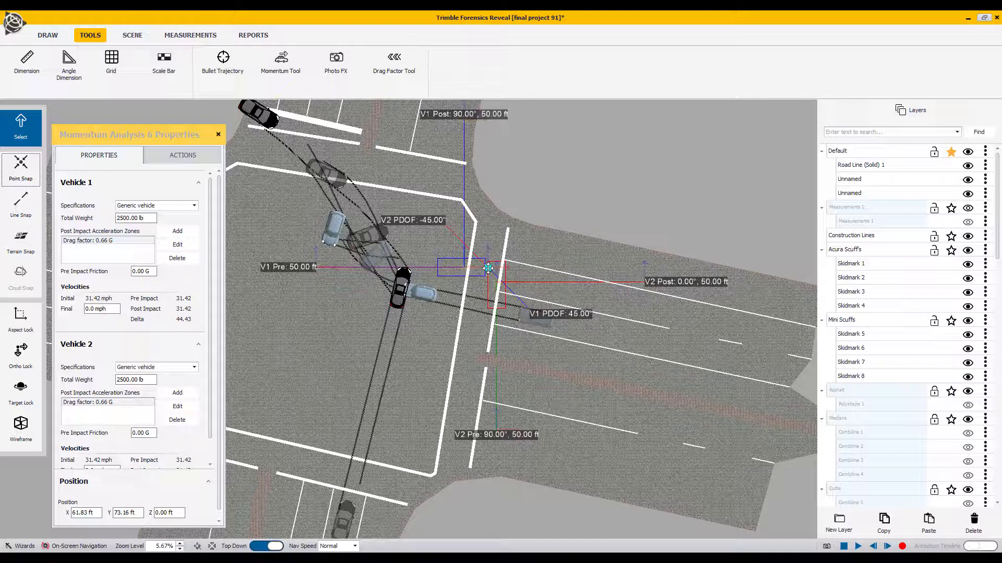
{"action": "left_click_drag", "start_coordinate": [488, 268], "coordinate": [405, 291]}
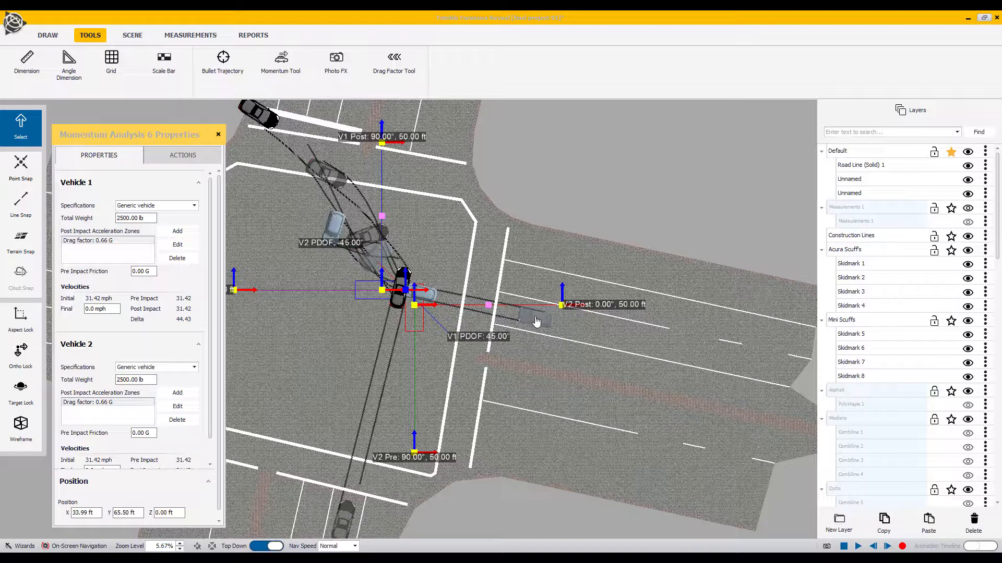
Roughly aim Vehicle 1's pre-impact point at the black car's southern approach, about 74 ft, and its post-impact point near final rest, about 66 ft.
{"action": "mouse_move", "coordinate": [555, 354]}
{"action": "middle_mouse_down"}
{"action": "mouse_move", "coordinate": [627, 356]}
{"action": "mouse_move", "coordinate": [559, 351]}
{"action": "middle_mouse_up"}
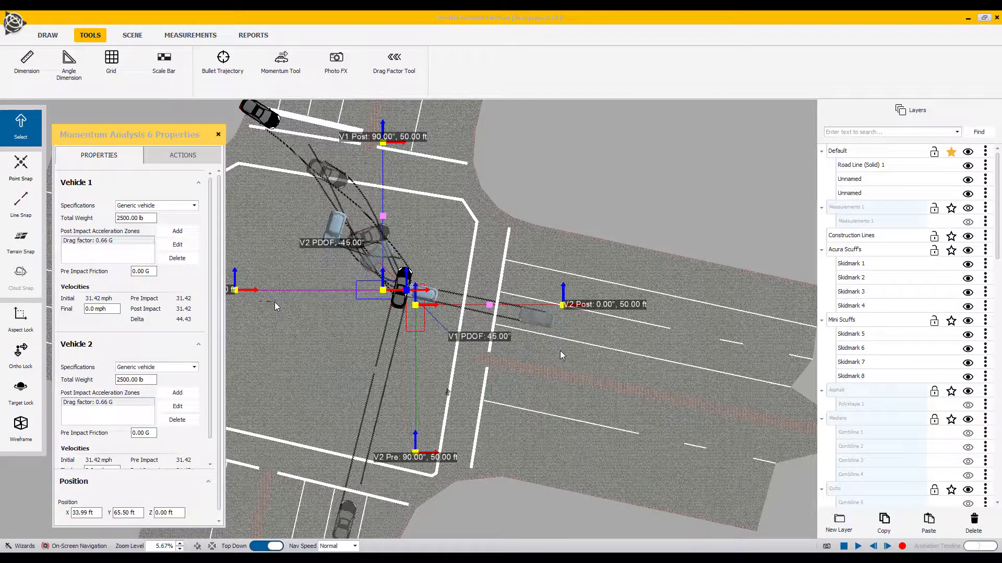
{"action": "middle_click_drag", "start_coordinate": [300, 312], "coordinate": [376, 319]}
{"action": "left_click_drag", "start_coordinate": [311, 298], "coordinate": [394, 510]}
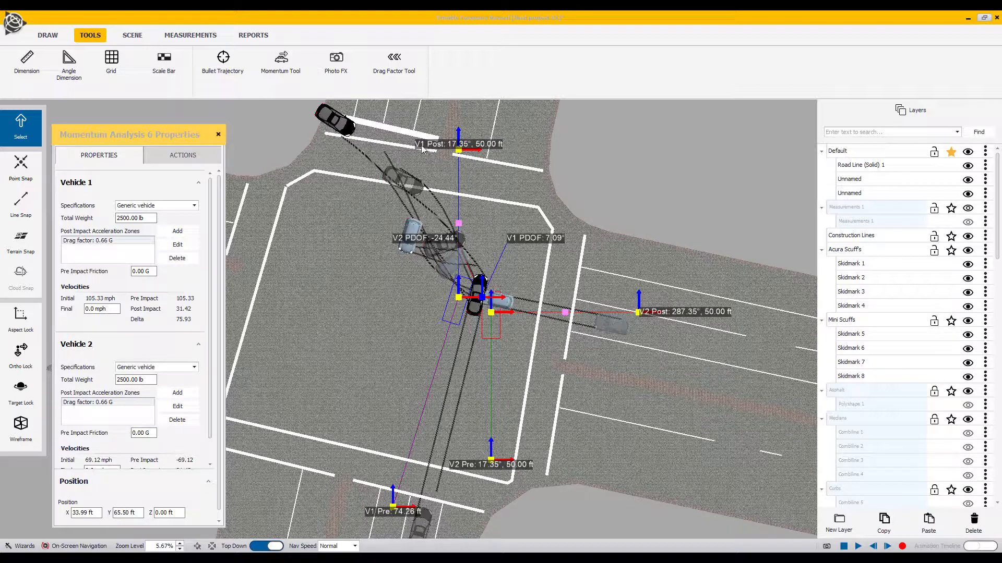
{"action": "left_click_drag", "start_coordinate": [459, 151], "coordinate": [332, 149]}
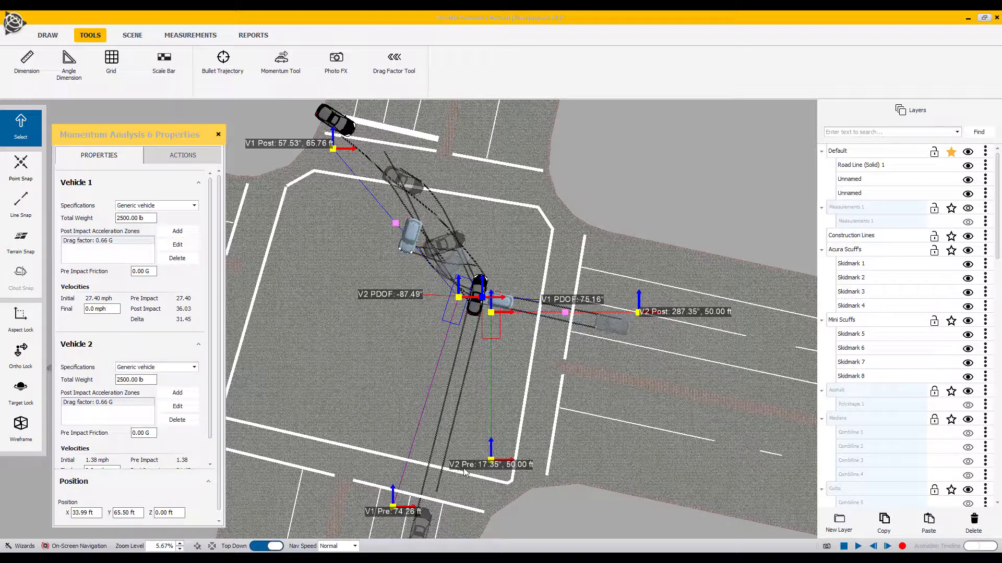
Roughly place Vehicle 2's pre-impact point near the blue car's eastern approach, about 41 ft, and its post-impact point near final rest, about 34 ft.
{"action": "left_click", "coordinate": [491, 460]}
{"action": "left_click_drag", "start_coordinate": [491, 460], "coordinate": [605, 347]}
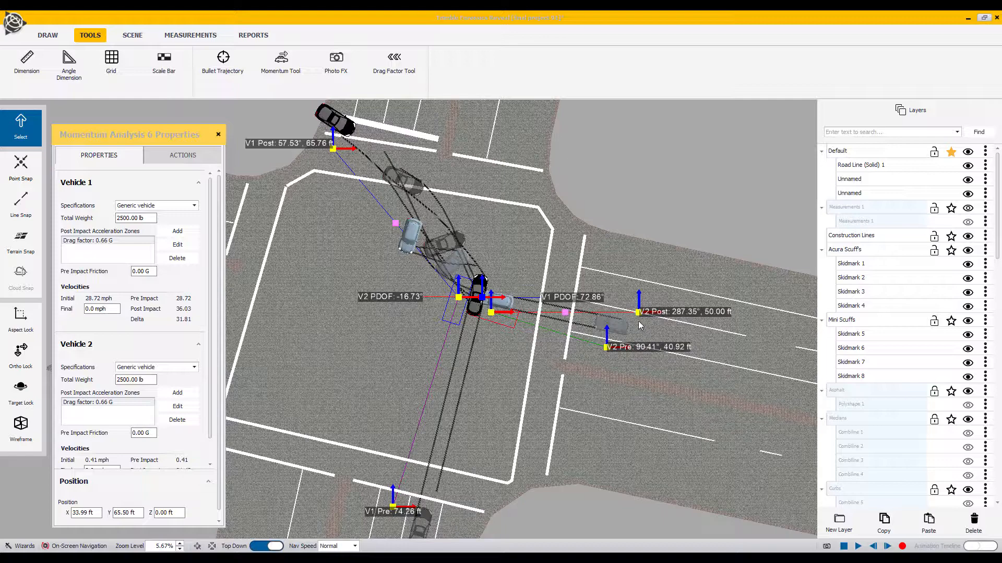
{"action": "left_click_drag", "start_coordinate": [637, 312], "coordinate": [403, 262]}
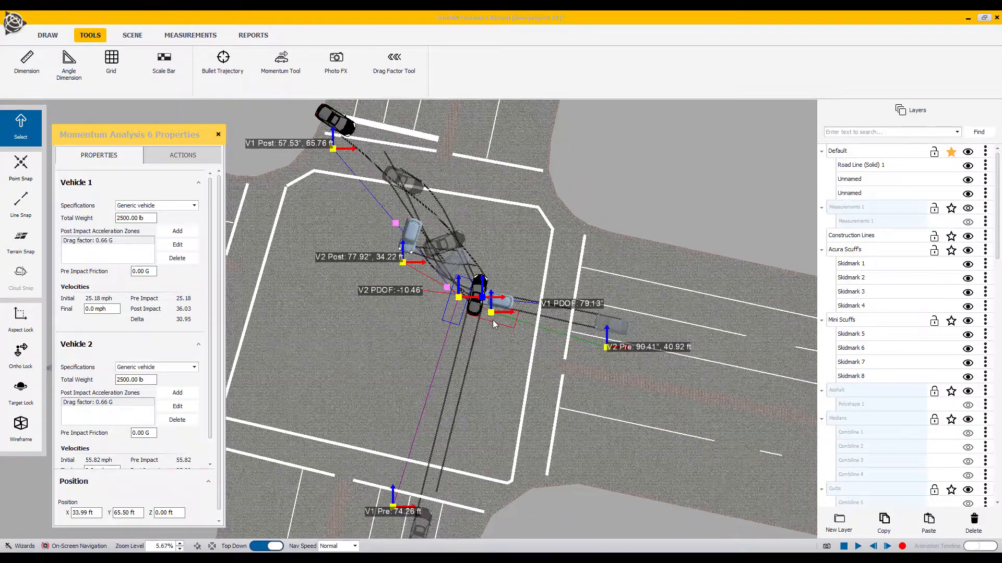
Turn on Point Snap and move the Vehicle 1 and Vehicle 2 impact points onto the centers of the black and blue impact cars.
{"action": "scroll", "coordinate": [493, 320], "scroll_direction": "up", "scroll_amount": 2}
{"action": "scroll", "coordinate": [493, 320], "scroll_direction": "down", "scroll_amount": 2}
{"action": "scroll", "coordinate": [493, 320], "scroll_direction": "up", "scroll_amount": 3}
{"action": "scroll", "coordinate": [493, 321], "scroll_direction": "down", "scroll_amount": 3}
{"action": "scroll", "coordinate": [27, 174], "scroll_direction": "up", "scroll_amount": 4}
{"action": "left_click", "coordinate": [27, 174]}
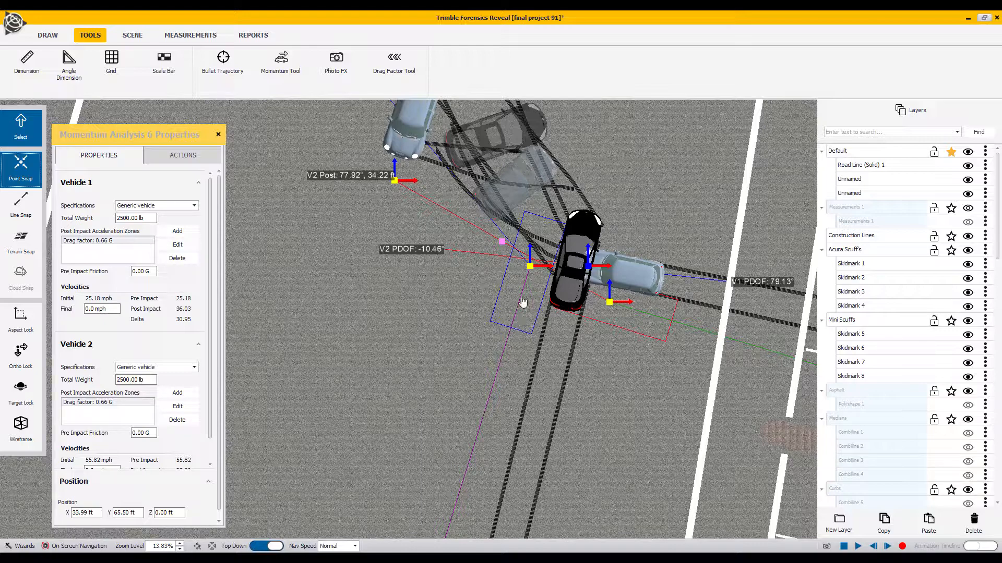
{"action": "left_click_drag", "start_coordinate": [531, 266], "coordinate": [531, 266]}
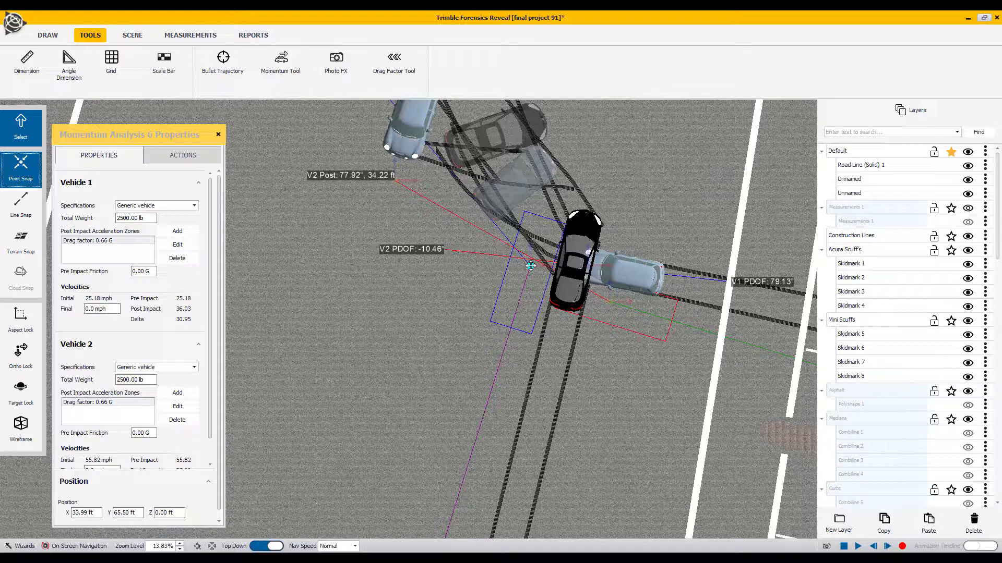
{"action": "left_click_drag", "start_coordinate": [530, 267], "coordinate": [576, 259]}
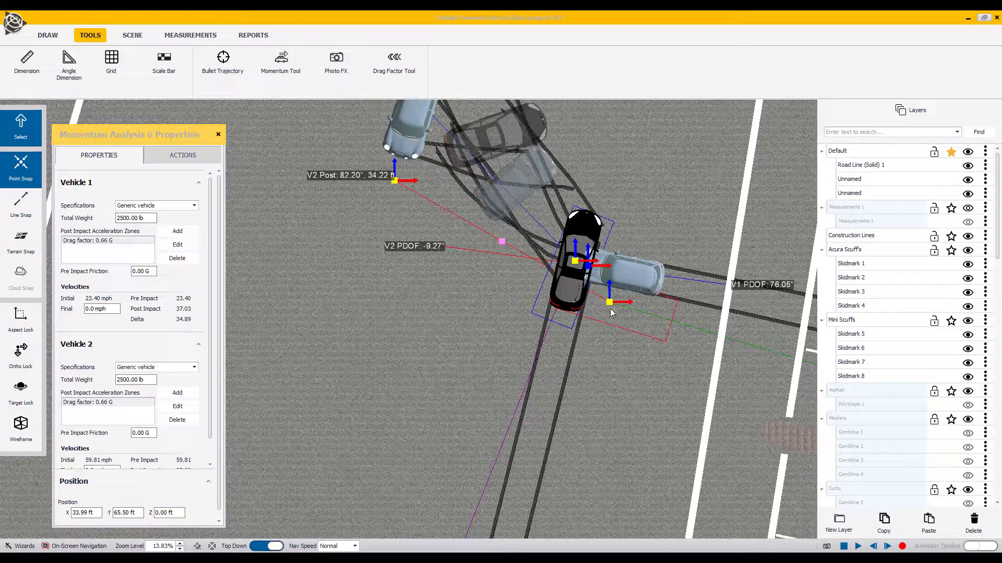
{"action": "left_click_drag", "start_coordinate": [610, 302], "coordinate": [609, 303]}
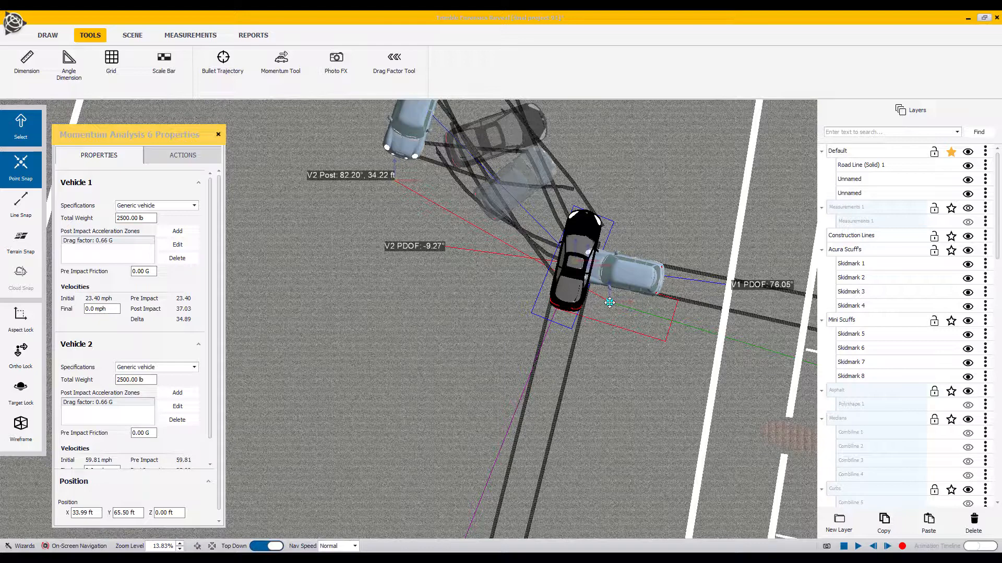
{"action": "left_click_drag", "start_coordinate": [609, 302], "coordinate": [619, 275]}
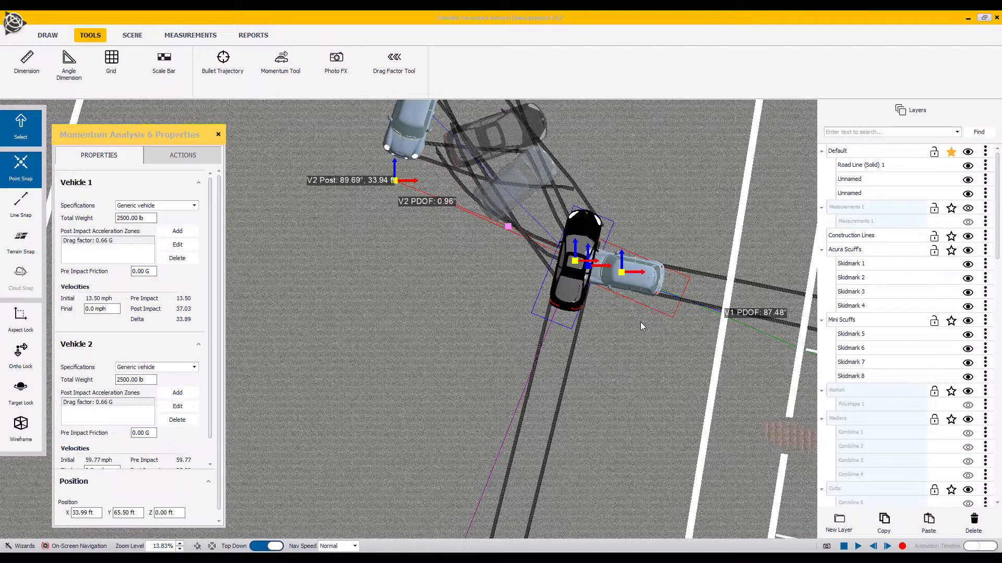
Move Vehicle 1's pre-impact point onto its approach car, about 81.36 ft, and its post-impact point onto its final-rest car, about 76.06 ft.
{"action": "scroll", "coordinate": [630, 325], "scroll_direction": "down", "scroll_amount": 1}
{"action": "scroll", "coordinate": [630, 324], "scroll_direction": "up", "scroll_amount": 1}
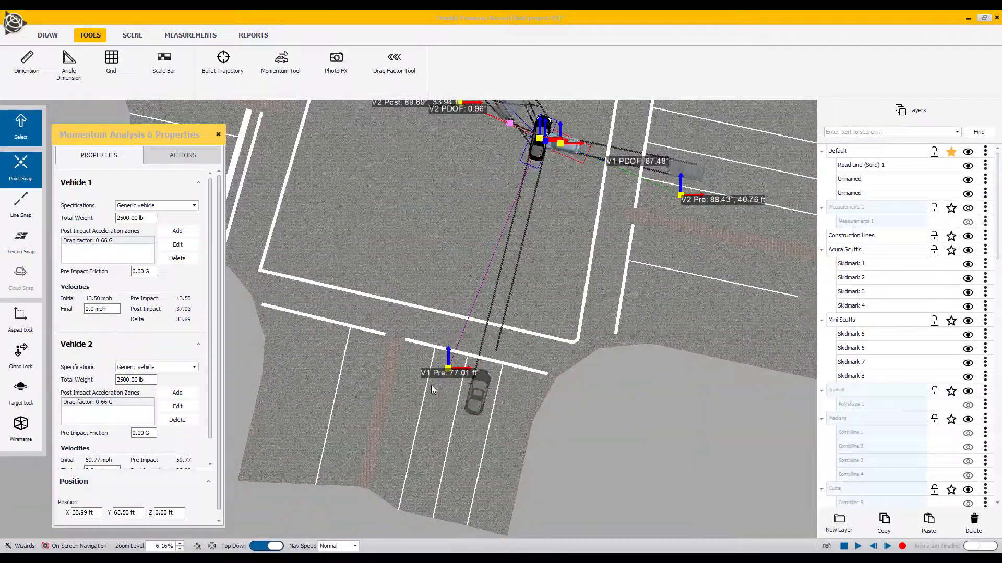
{"action": "left_click_drag", "start_coordinate": [447, 370], "coordinate": [475, 391]}
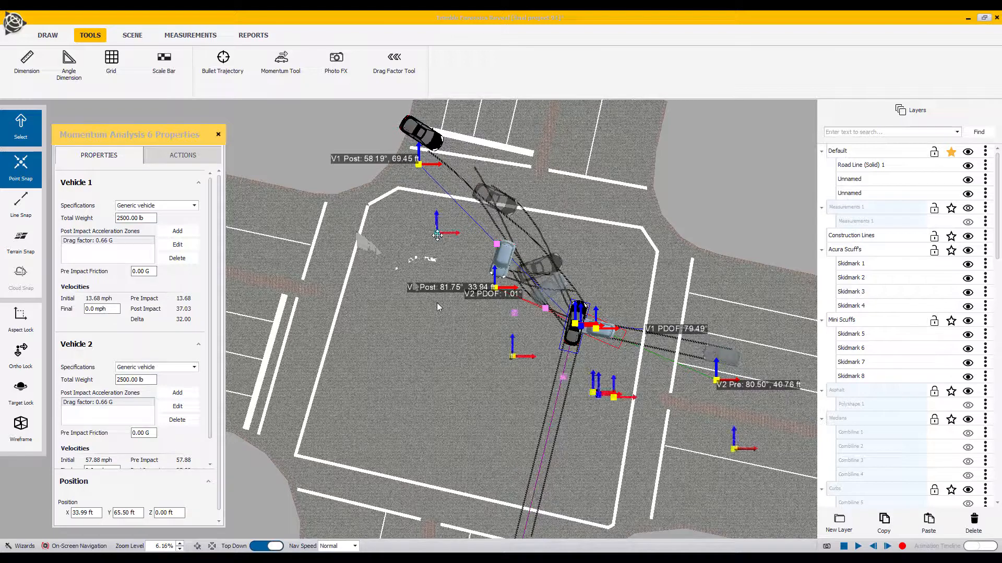
{"action": "mouse_move", "coordinate": [437, 233]}
{"action": "left_mouse_down"}
{"action": "mouse_move", "coordinate": [448, 224]}
{"action": "mouse_move", "coordinate": [439, 202]}
{"action": "left_mouse_up"}
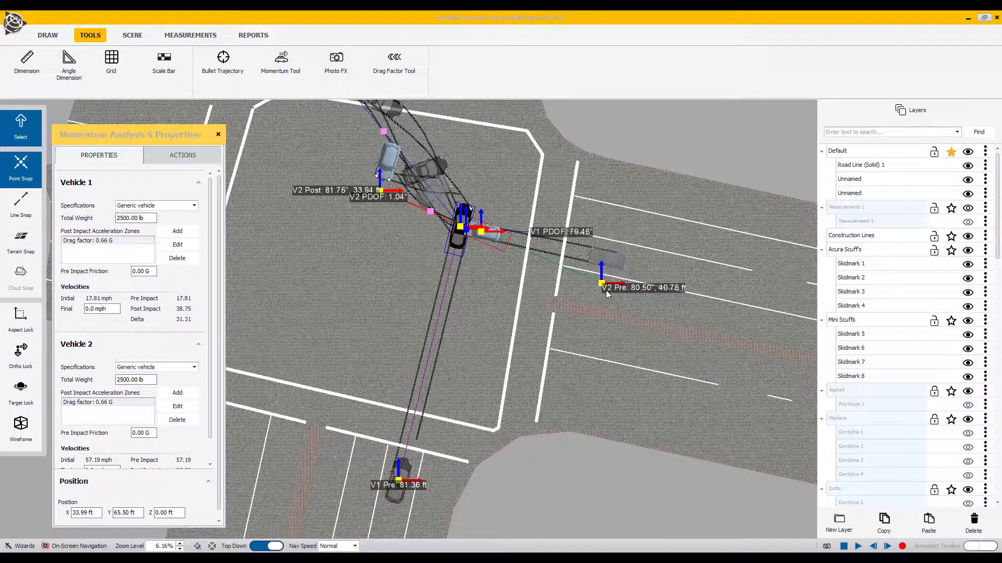
Move Vehicle 2's pre-impact point onto its approach car, about 40.11 ft, and its post-impact point onto its final-rest car, about 36.21 ft.
{"action": "left_click_drag", "start_coordinate": [602, 283], "coordinate": [606, 258]}
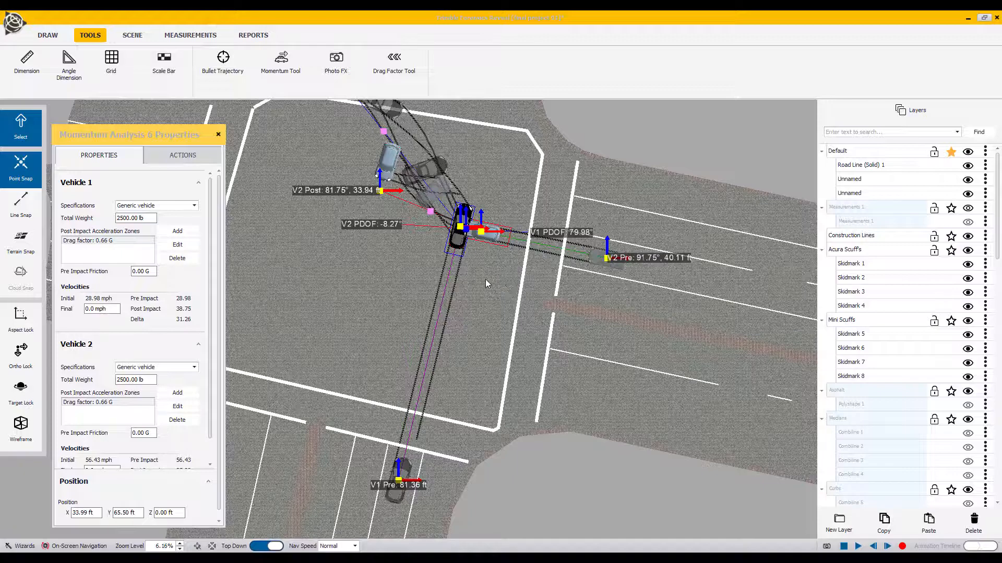
{"action": "middle_click_drag", "start_coordinate": [495, 300], "coordinate": [574, 352]}
{"action": "scroll", "coordinate": [551, 317], "scroll_direction": "down", "scroll_amount": 1}
{"action": "scroll", "coordinate": [522, 267], "scroll_direction": "up", "scroll_amount": 1}
{"action": "scroll", "coordinate": [521, 269], "scroll_direction": "down", "scroll_amount": 1}
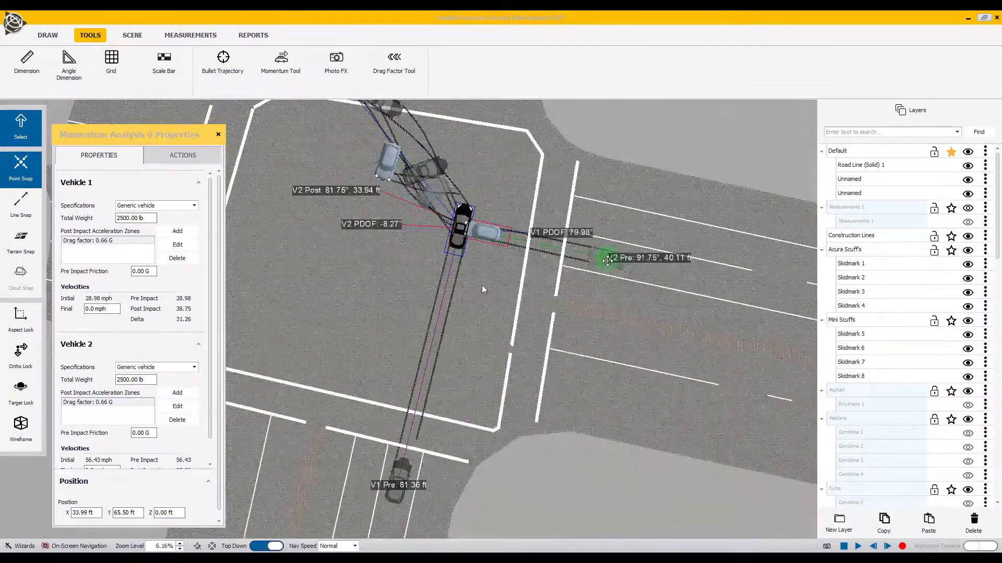
{"action": "scroll", "coordinate": [478, 289], "scroll_direction": "up", "scroll_amount": 3}
{"action": "scroll", "coordinate": [483, 259], "scroll_direction": "down", "scroll_amount": 2}
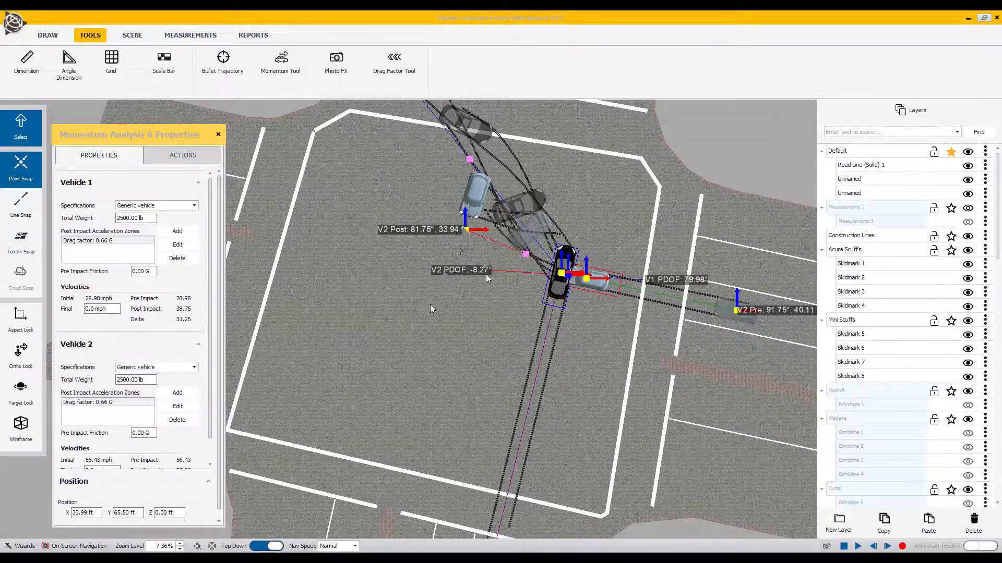
{"action": "scroll", "coordinate": [403, 355], "scroll_direction": "up", "scroll_amount": 2}
{"action": "scroll", "coordinate": [402, 360], "scroll_direction": "down", "scroll_amount": 2}
{"action": "left_click_drag", "start_coordinate": [380, 337], "coordinate": [469, 293]}
{"action": "scroll", "coordinate": [467, 339], "scroll_direction": "up", "scroll_amount": 2}
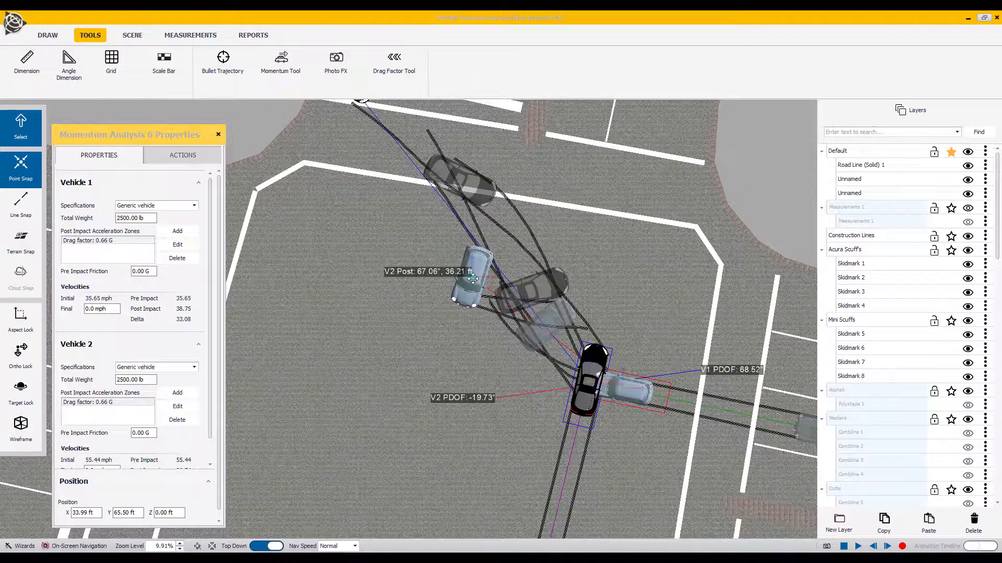
Curve Vehicle 1's post-impact path along its scuff marks, turning Point Snap off to fine-tune the departure angle to about 37.21°.
{"action": "scroll", "coordinate": [466, 339], "scroll_direction": "down", "scroll_amount": 1}
{"action": "scroll", "coordinate": [466, 340], "scroll_direction": "up", "scroll_amount": 1}
{"action": "scroll", "coordinate": [467, 337], "scroll_direction": "down", "scroll_amount": 1}
{"action": "scroll", "coordinate": [467, 337], "scroll_direction": "up", "scroll_amount": 1}
{"action": "scroll", "coordinate": [407, 339], "scroll_direction": "down", "scroll_amount": 1}
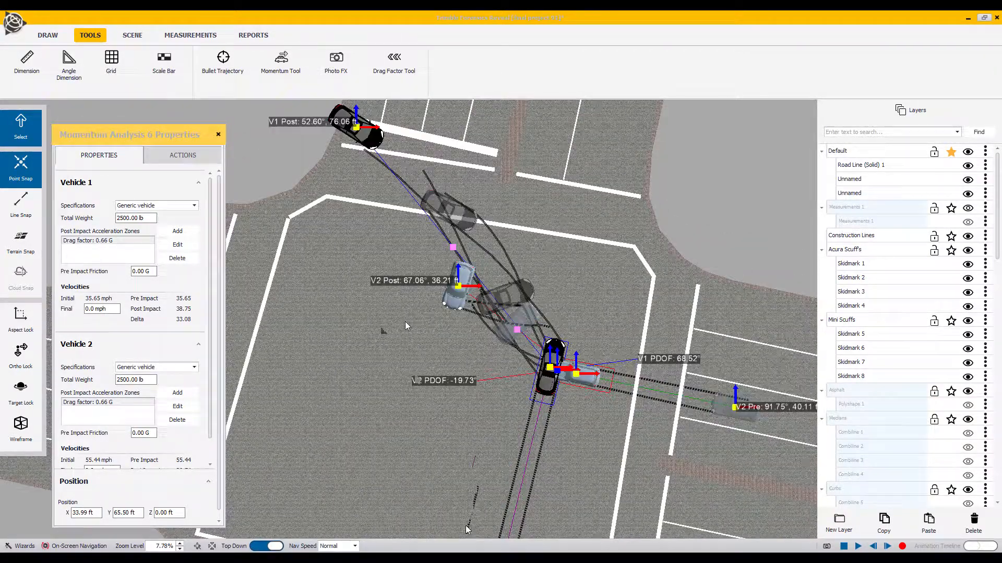
{"action": "scroll", "coordinate": [476, 448], "scroll_direction": "down", "scroll_amount": 1}
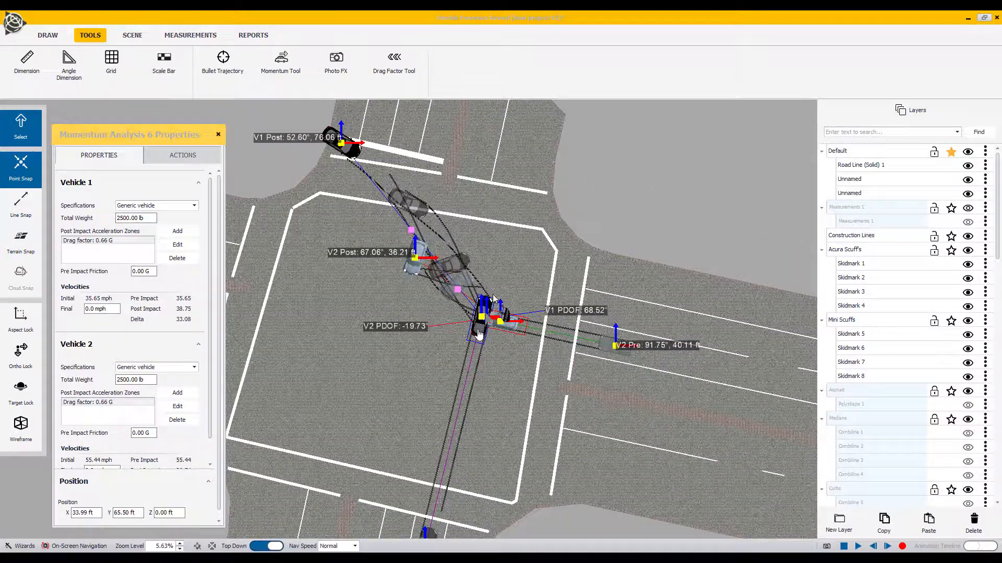
{"action": "scroll", "coordinate": [355, 355], "scroll_direction": "up", "scroll_amount": 3}
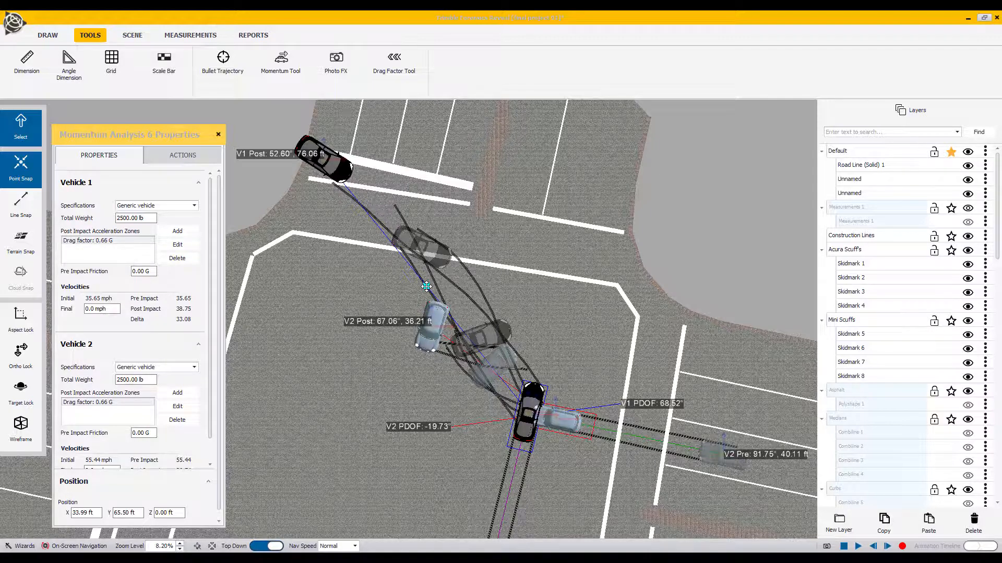
{"action": "left_click_drag", "start_coordinate": [426, 287], "coordinate": [462, 271]}
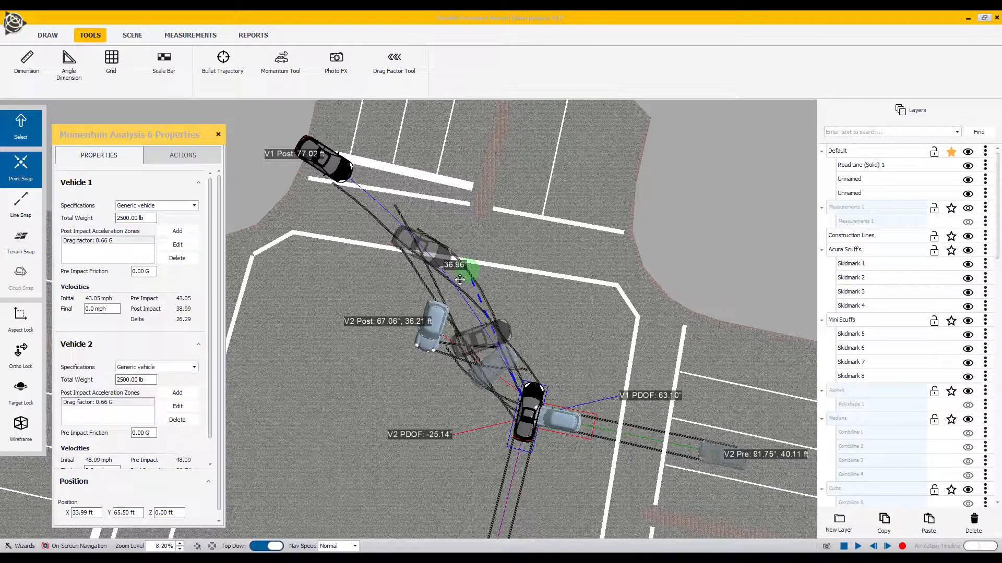
{"action": "left_click_drag", "start_coordinate": [459, 280], "coordinate": [471, 276]}
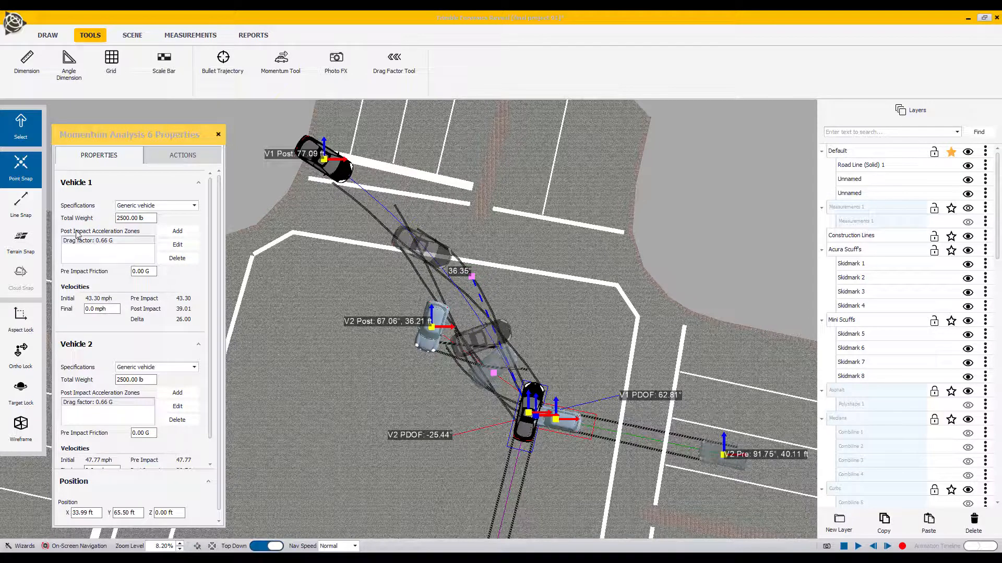
{"action": "left_click", "coordinate": [20, 169]}
{"action": "mouse_move", "coordinate": [472, 277]}
{"action": "left_mouse_down"}
{"action": "mouse_move", "coordinate": [493, 269]}
{"action": "mouse_move", "coordinate": [472, 282]}
{"action": "left_mouse_up"}
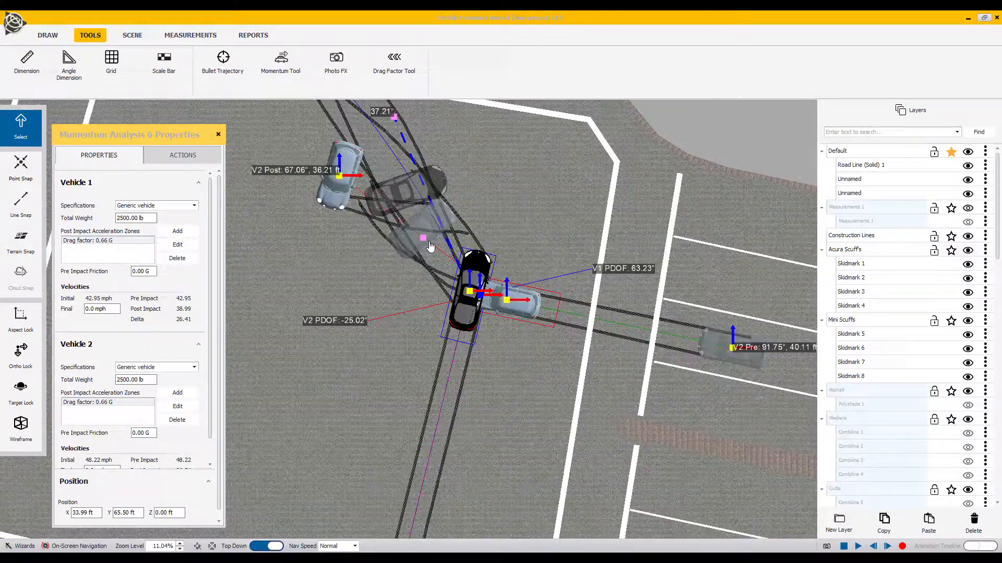
Curve Vehicle 2's post-impact path through its intermediate position, with a departure angle of about 51.47° and a length of about 36.66 ft.
{"action": "left_click_drag", "start_coordinate": [423, 239], "coordinate": [441, 214]}
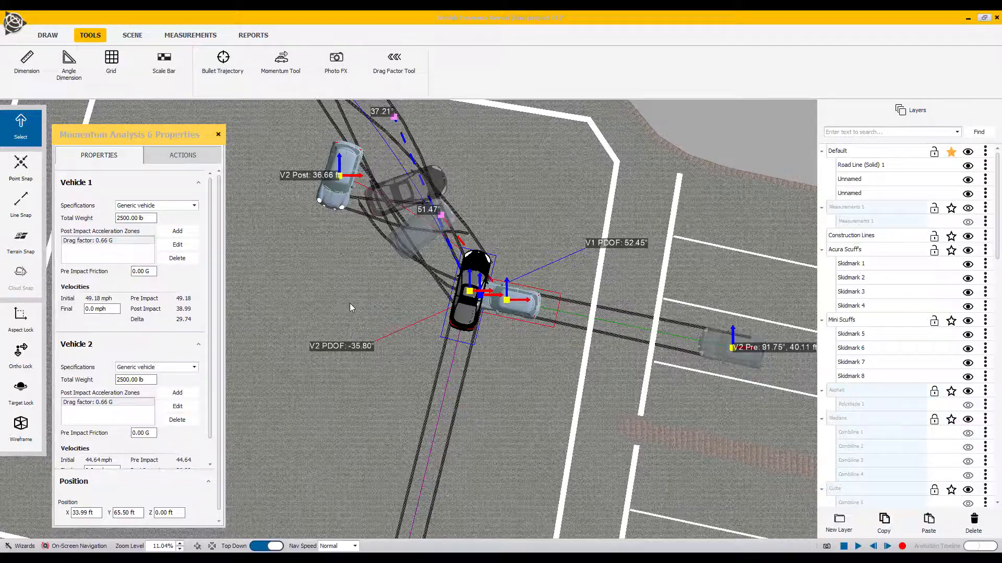
{"action": "scroll", "coordinate": [353, 300], "scroll_direction": "down", "scroll_amount": 3}
{"action": "scroll", "coordinate": [354, 304], "scroll_direction": "down", "scroll_amount": 1}
{"action": "scroll", "coordinate": [354, 304], "scroll_direction": "down", "scroll_amount": 2}
{"action": "scroll", "coordinate": [354, 305], "scroll_direction": "up", "scroll_amount": 5}
{"action": "scroll", "coordinate": [354, 304], "scroll_direction": "down", "scroll_amount": 5}
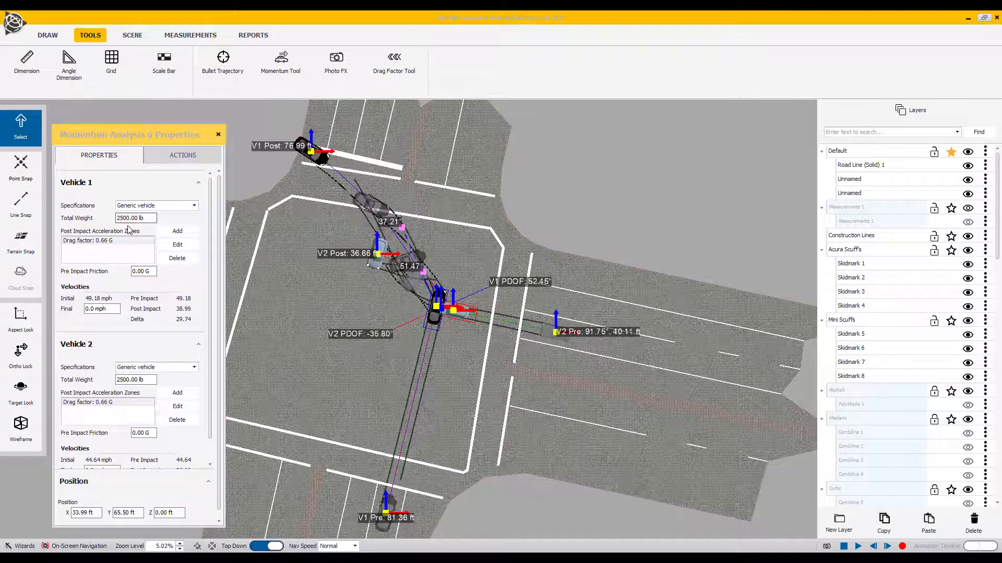